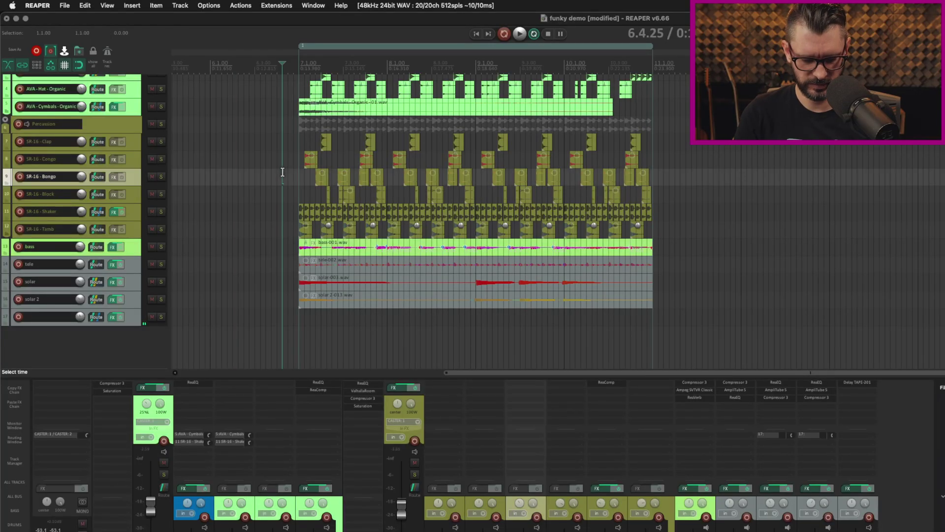
- Open Preferences at the Control/OSC/web control surfaces page
{"action": "key", "text": "super+comma"}
{"action": "left_click_drag", "start_coordinate": [527, 265], "coordinate": [459, 97]}
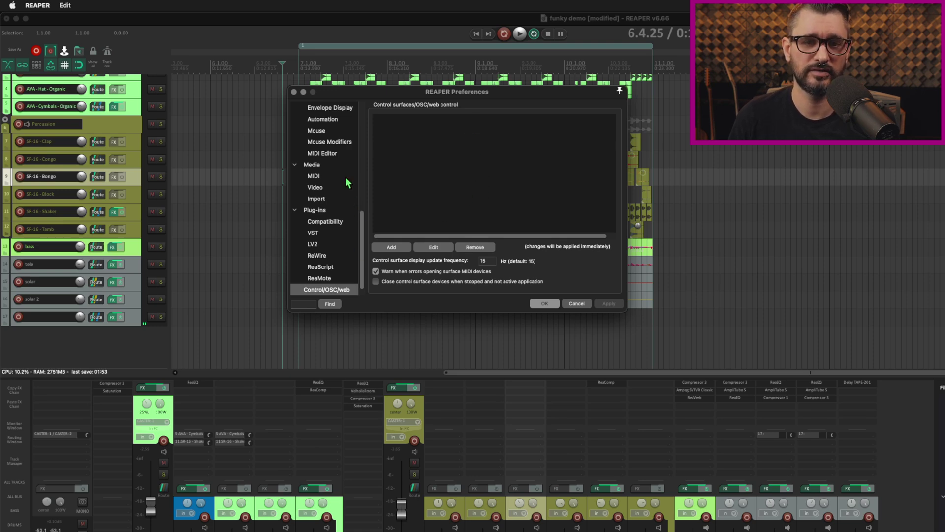
{"action": "scroll", "coordinate": [363, 228], "scroll_direction": "up", "scroll_amount": 1}
{"action": "left_click_drag", "start_coordinate": [364, 228], "coordinate": [348, 306]}
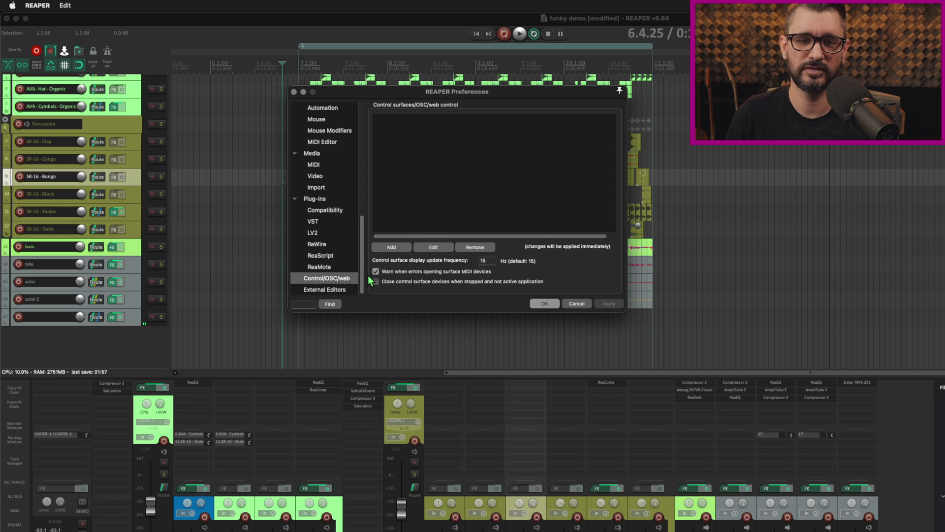
- Add a Mackie Control Universal surface using BEHRINGER X-Touch INT for MIDI input and output
{"action": "left_click", "coordinate": [403, 248]}
{"action": "left_click_drag", "start_coordinate": [594, 279], "coordinate": [429, 117]}
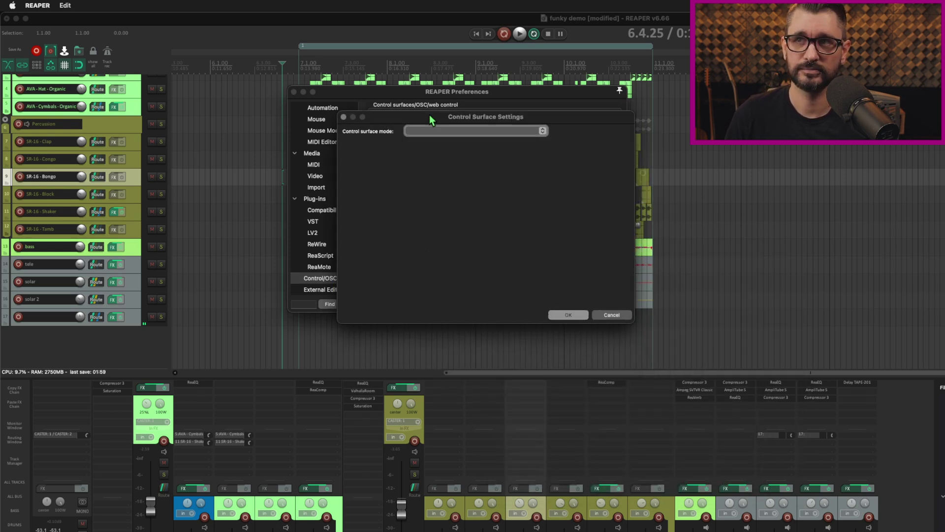
{"action": "left_click", "coordinate": [440, 128]}
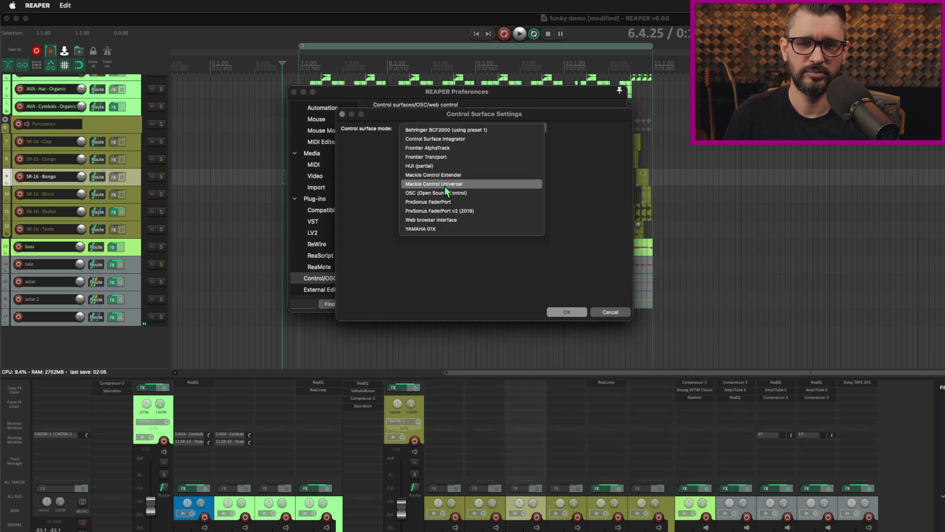
{"action": "left_click", "coordinate": [459, 186]}
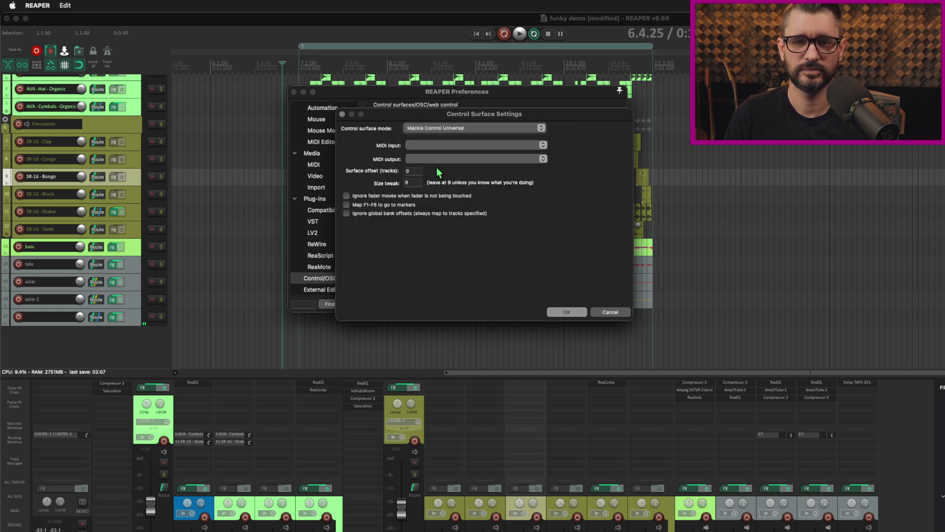
{"action": "left_click", "coordinate": [421, 145]}
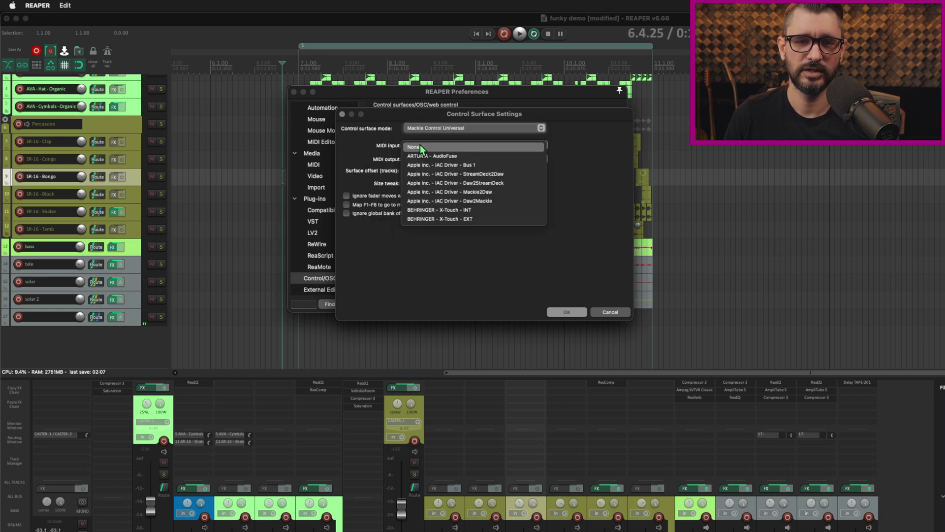
{"action": "left_click", "coordinate": [489, 211]}
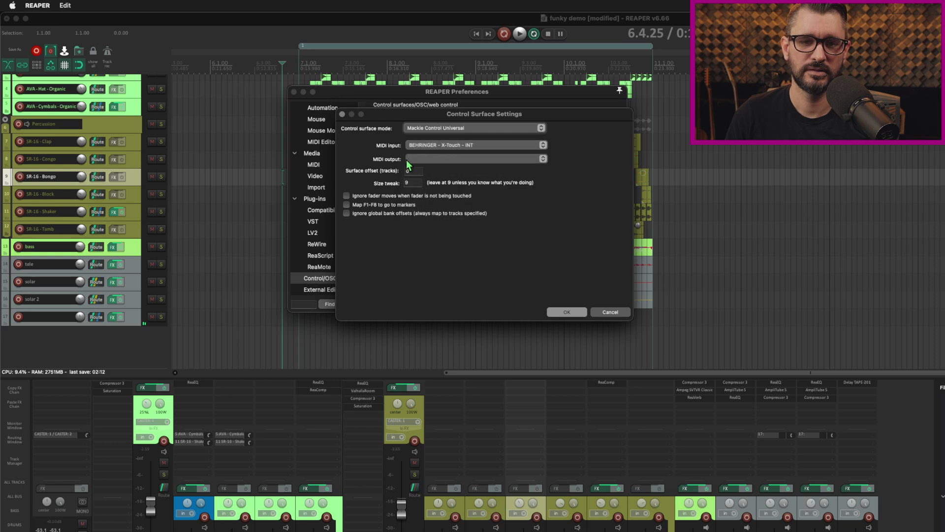
{"action": "left_click", "coordinate": [438, 158]}
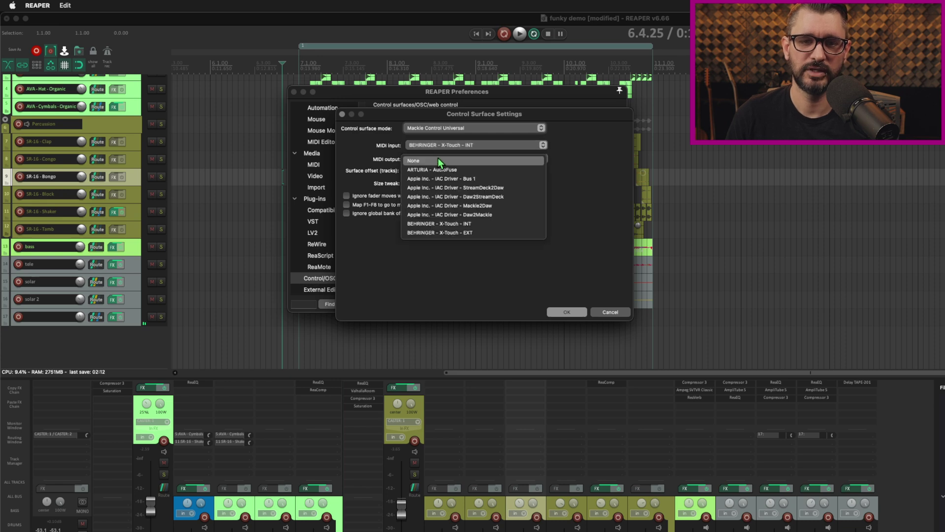
{"action": "left_click", "coordinate": [488, 225]}
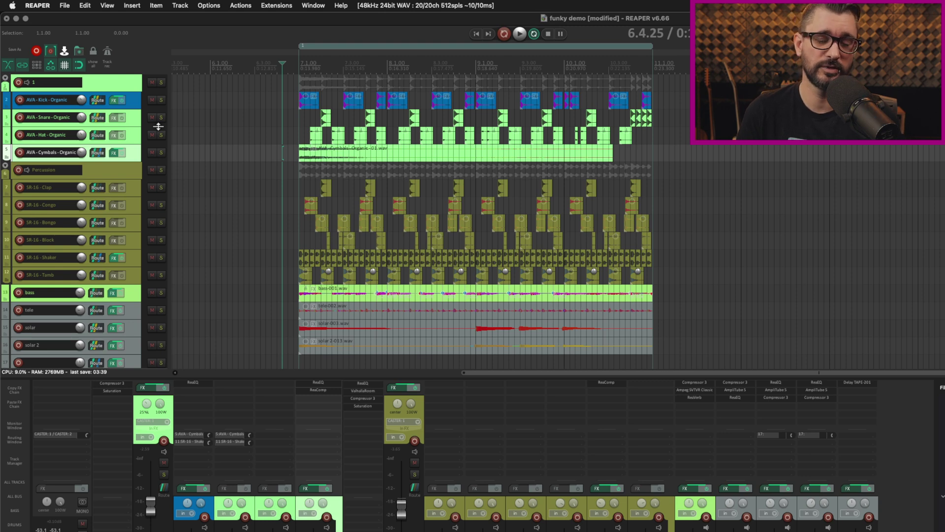
- Select tracks 1–3, solo them, then clear the solo again
{"action": "left_click", "coordinate": [139, 89]}
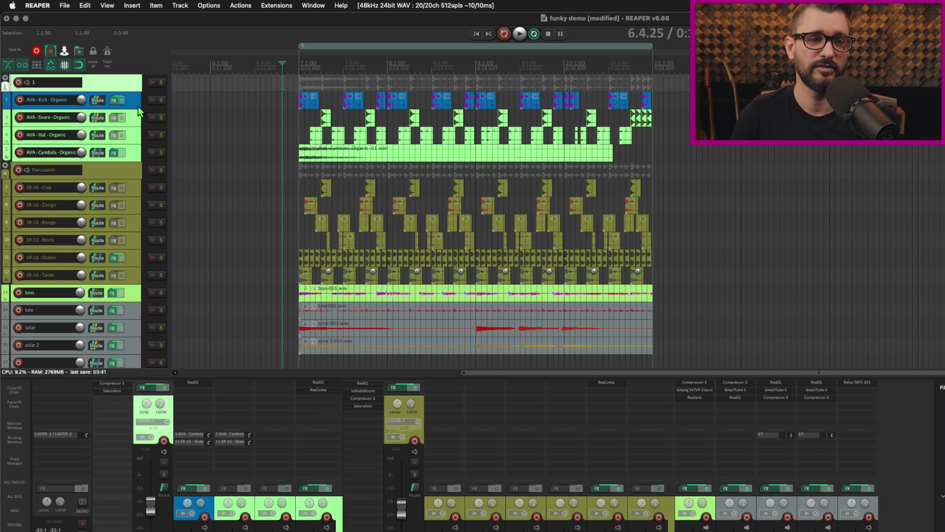
{"action": "left_click", "coordinate": [134, 124], "text": "shift"}
{"action": "left_click", "coordinate": [162, 83]}
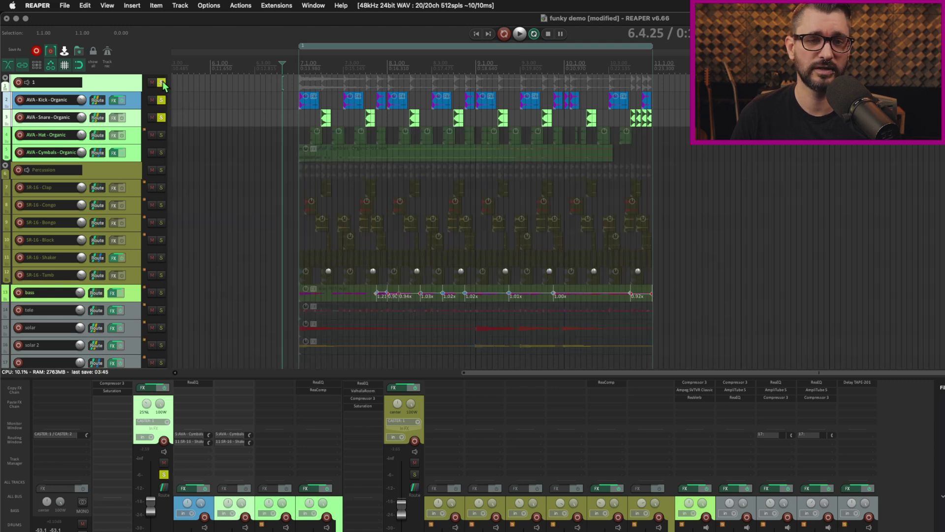
{"action": "left_click", "coordinate": [160, 115]}
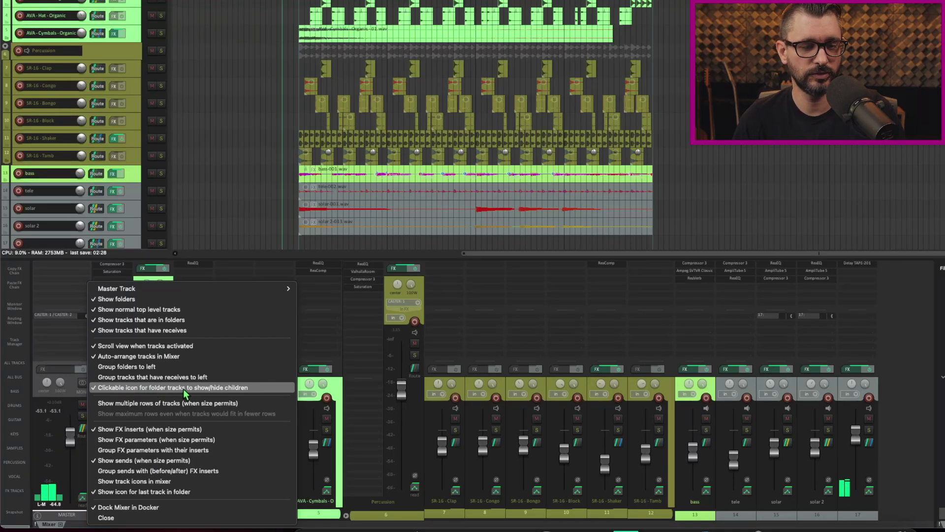
- Enable clickable folder icons, then collapse folder track 1 and the Percussion folder
{"action": "left_click", "coordinate": [311, 517]}
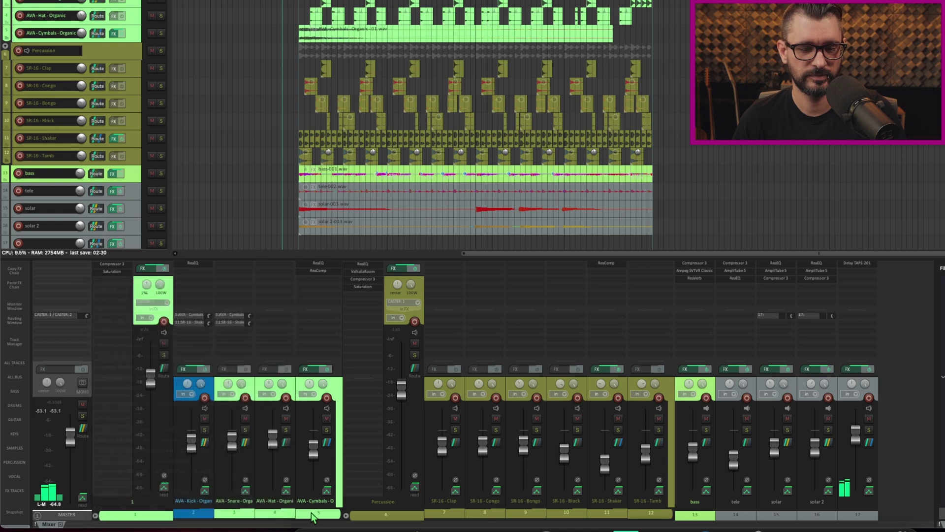
{"action": "left_click", "coordinate": [95, 516]}
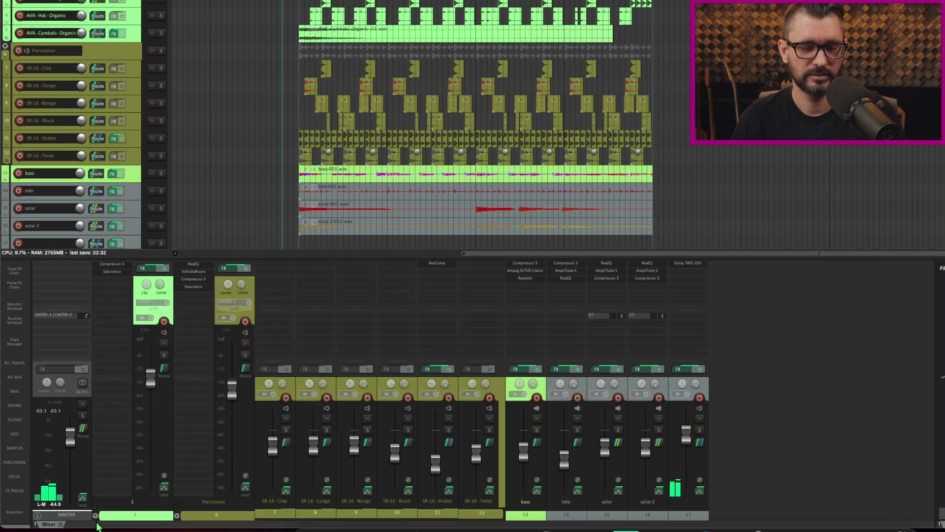
{"action": "left_click", "coordinate": [177, 516]}
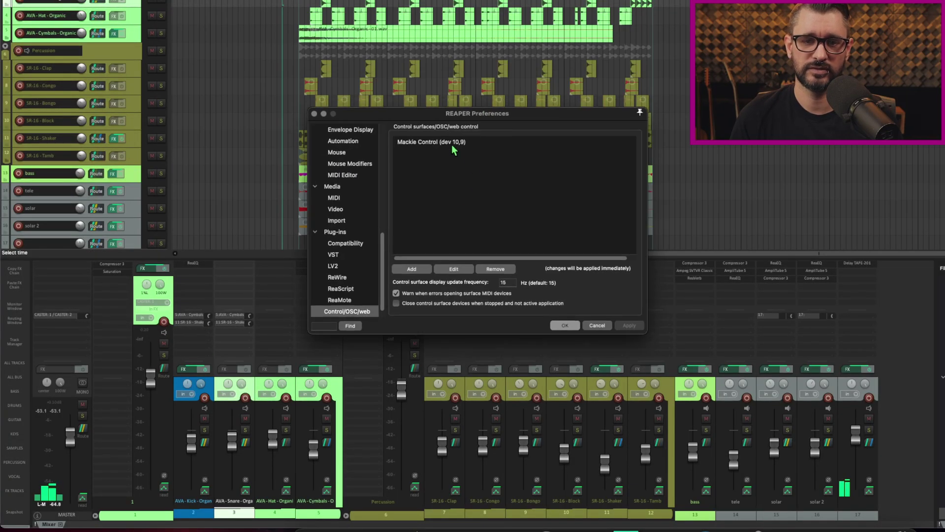
- Edit the Mackie Control surface, turning 'Map F1-F8 to go to markers' on and back off
{"action": "left_click", "coordinate": [455, 142]}
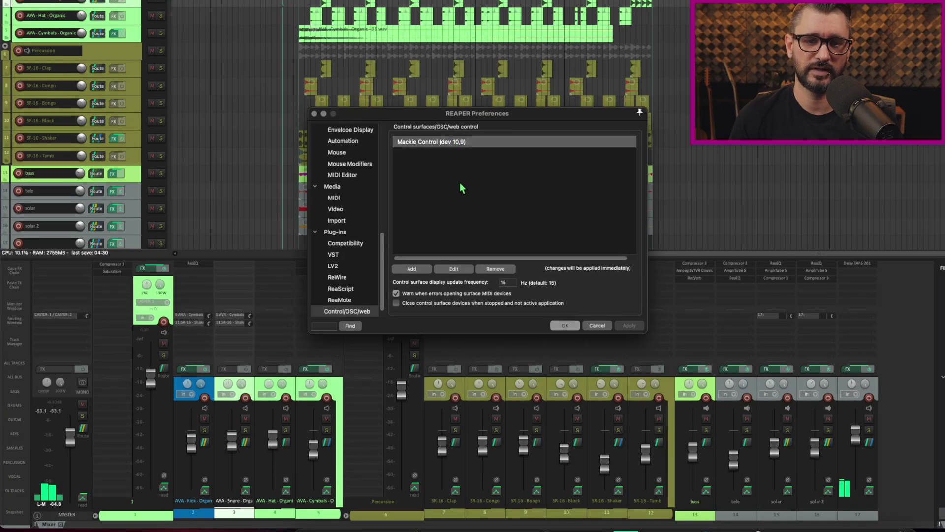
{"action": "left_click", "coordinate": [453, 269]}
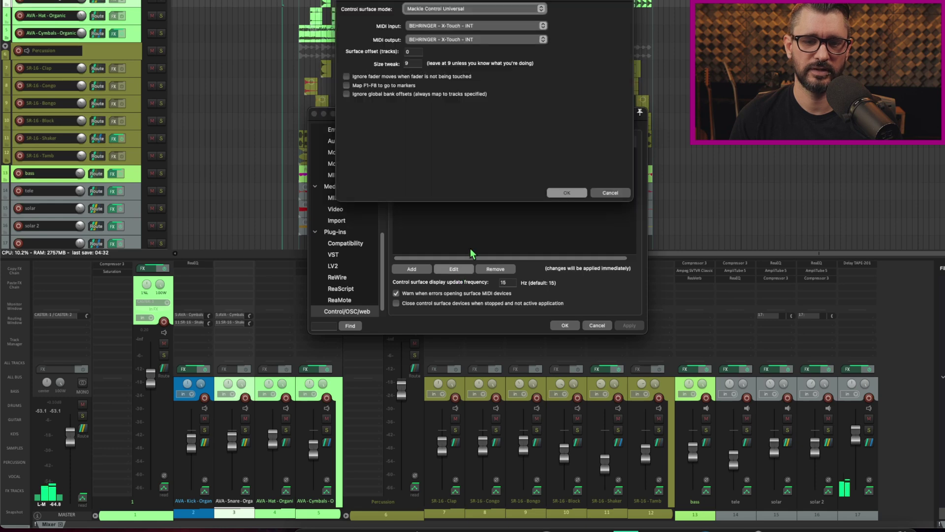
{"action": "left_click", "coordinate": [383, 89]}
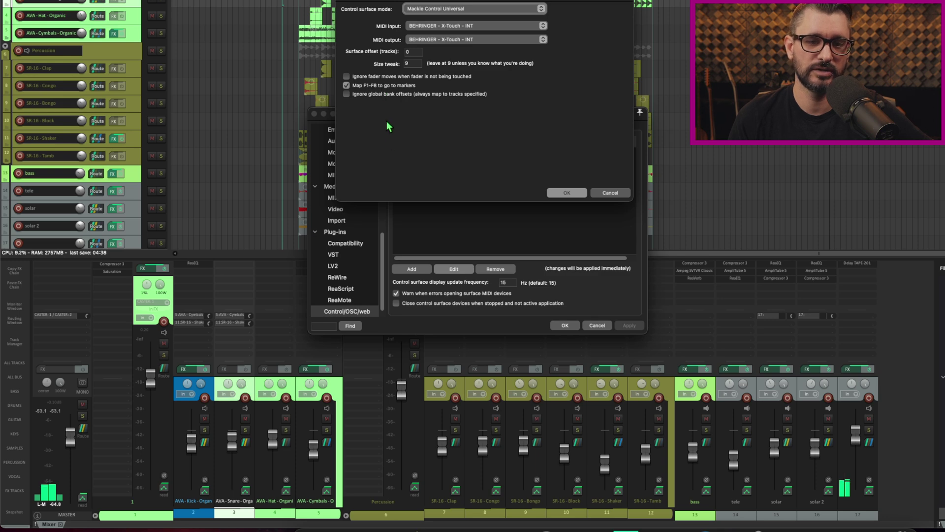
{"action": "left_click", "coordinate": [373, 86]}
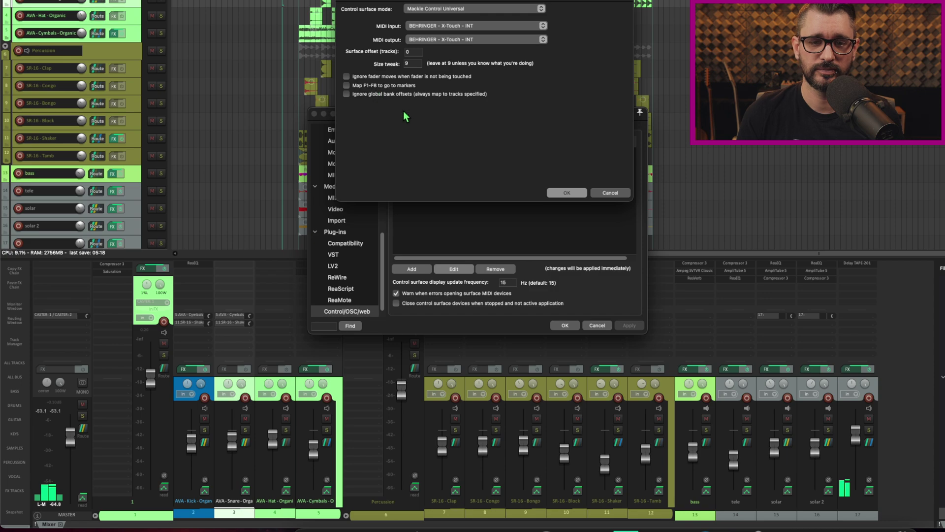
- Confirm the Control Surface Settings dialog with OK
{"action": "left_click", "coordinate": [565, 193]}
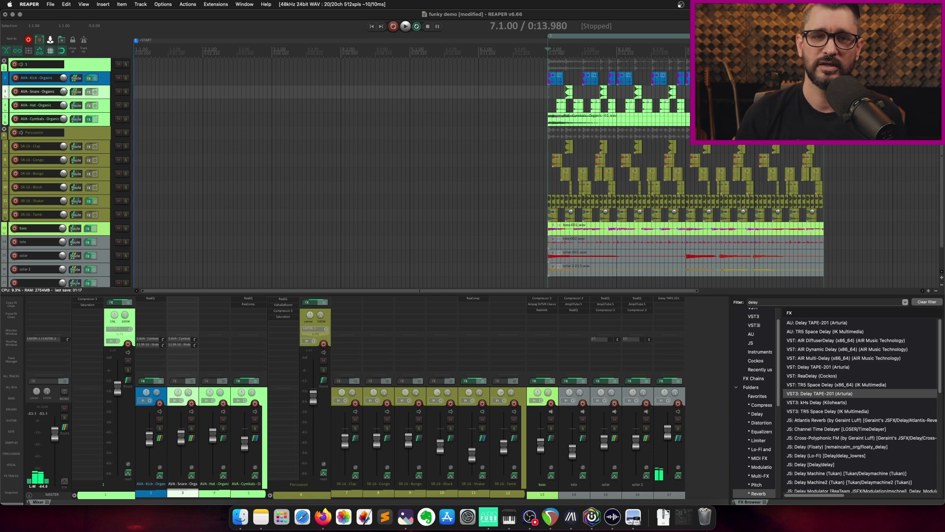
- Step the edit cursor to add markers at 2.4.78 and 4.1.93, then jump back to the start
{"action": "key", "text": "Left"}
{"action": "key", "text": "Left"}
{"action": "key", "text": "Left"}
{"action": "key", "text": "Left"}
{"action": "key", "text": "Left"}
{"action": "key", "text": "Left"}
{"action": "key", "text": "Left"}
{"action": "key", "text": "Left"}
{"action": "key", "text": "Left"}
{"action": "key", "text": "Left"}
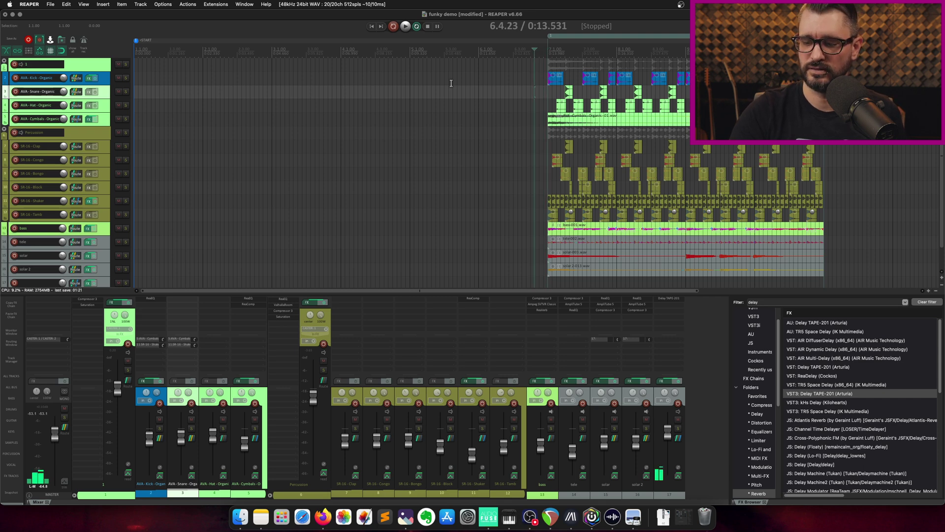
{"action": "key", "text": "Left"}
{"action": "key", "text": "Left"}
{"action": "key", "text": "Left"}
{"action": "key", "text": "Left"}
{"action": "key", "text": "Left"}
{"action": "key", "text": "Left"}
{"action": "key", "text": "Left"}
{"action": "key", "text": "Left"}
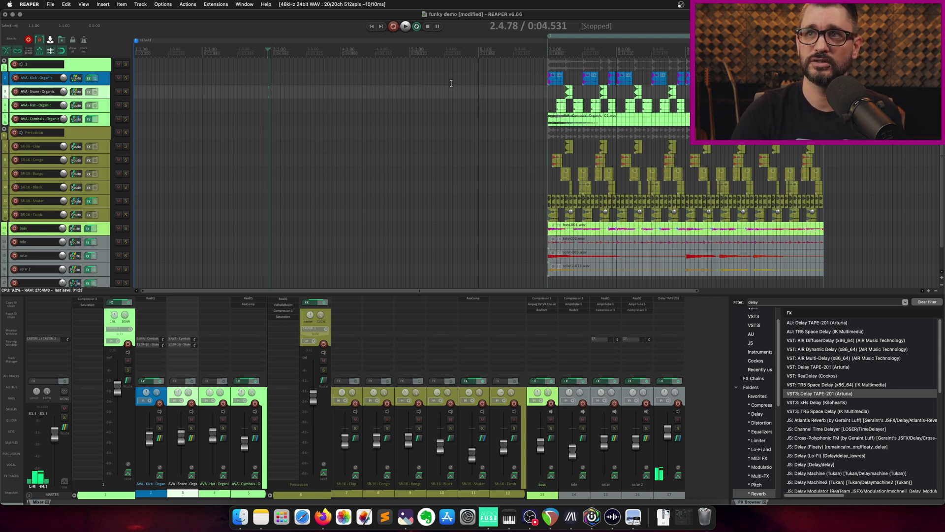
{"action": "key", "text": "Right"}
{"action": "key", "text": "Right"}
{"action": "key", "text": "Left"}
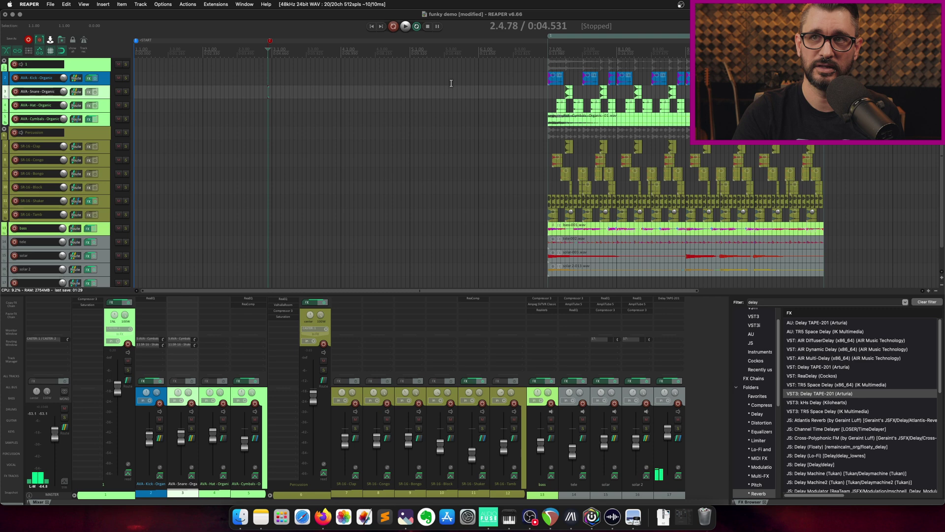
{"action": "key", "text": "Right"}
{"action": "key", "text": "Right"}
{"action": "key", "text": "Right"}
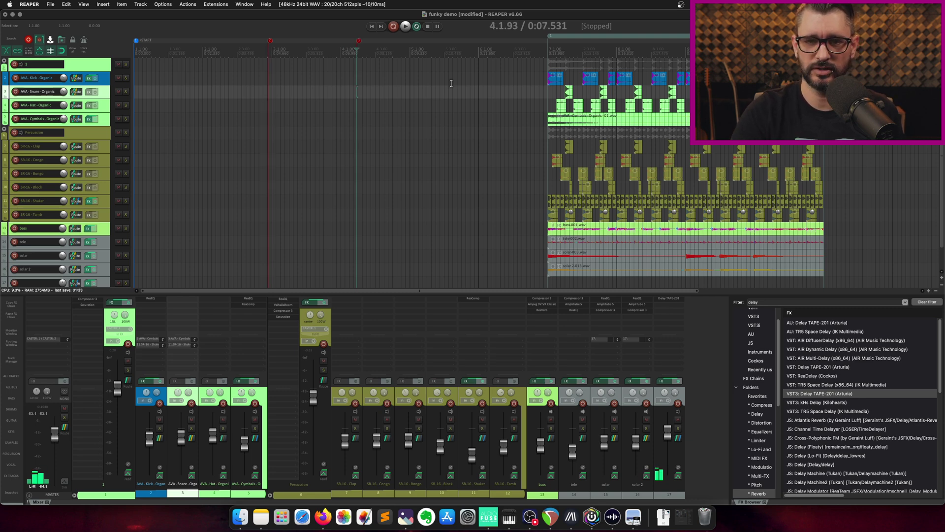
{"action": "key", "text": "Left"}
{"action": "key", "text": "Left"}
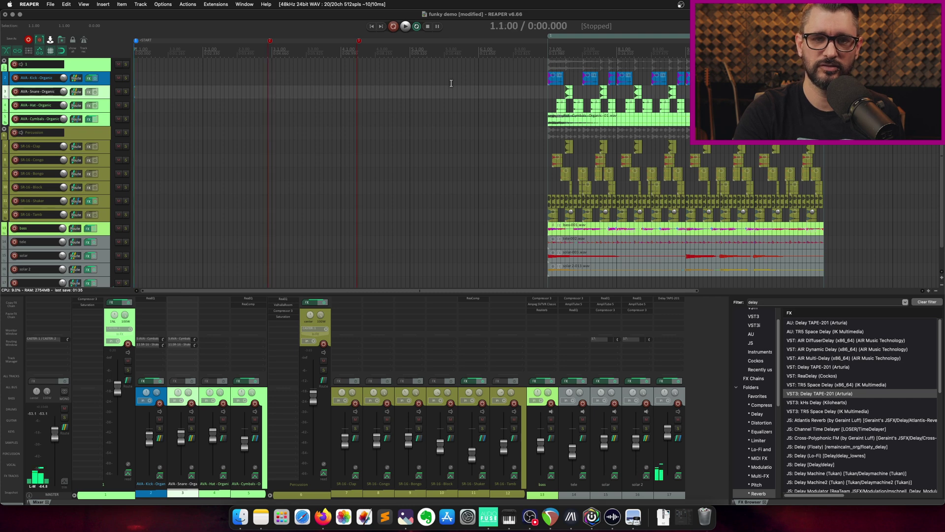
{"action": "key", "text": "Right"}
{"action": "key", "text": "Right"}
{"action": "key", "text": "Left"}
{"action": "key", "text": "Left"}
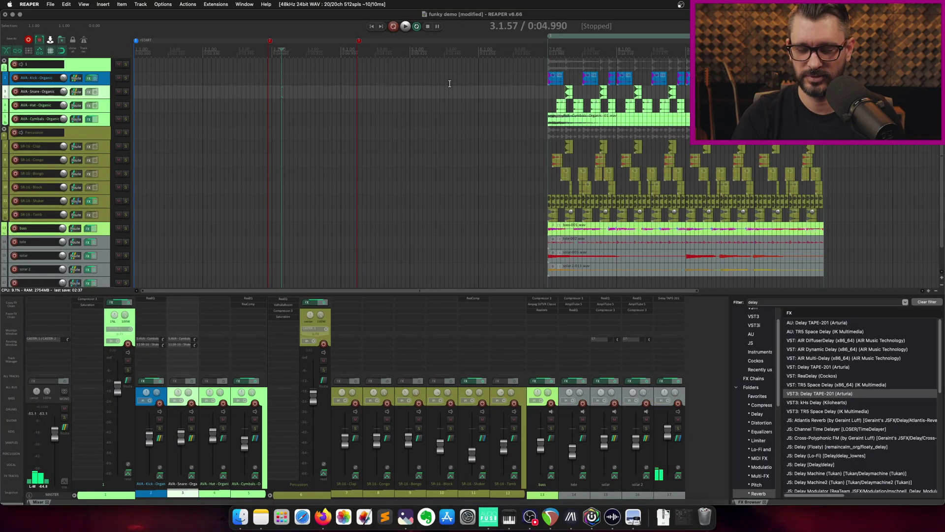
- Enlarge then shrink track heights to fit all tracks, and zoom the timeline in and out
{"action": "key", "text": "Page_Up"}
{"action": "key", "text": "Page_Up"}
{"action": "key", "text": "Page_Up"}
{"action": "key", "text": "Page_Up"}
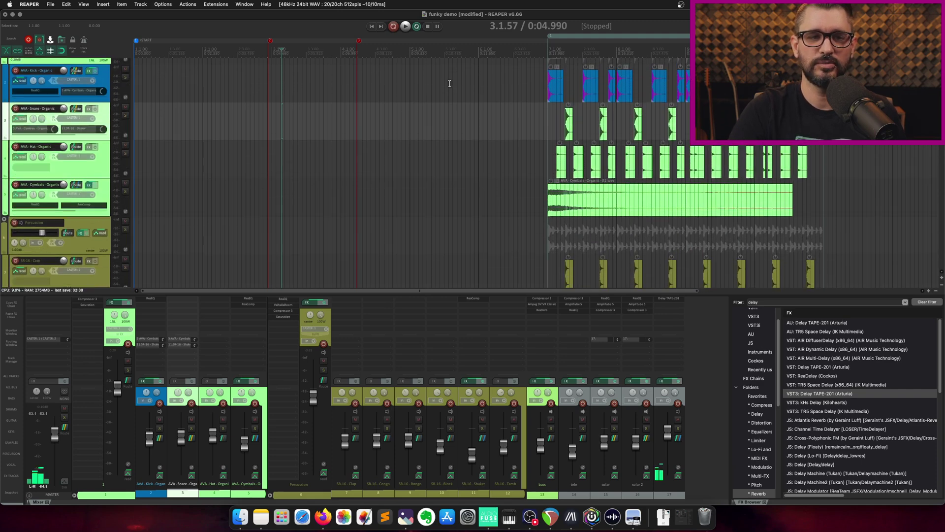
{"action": "key", "text": "Page_Down"}
{"action": "key", "text": "Page_Down"}
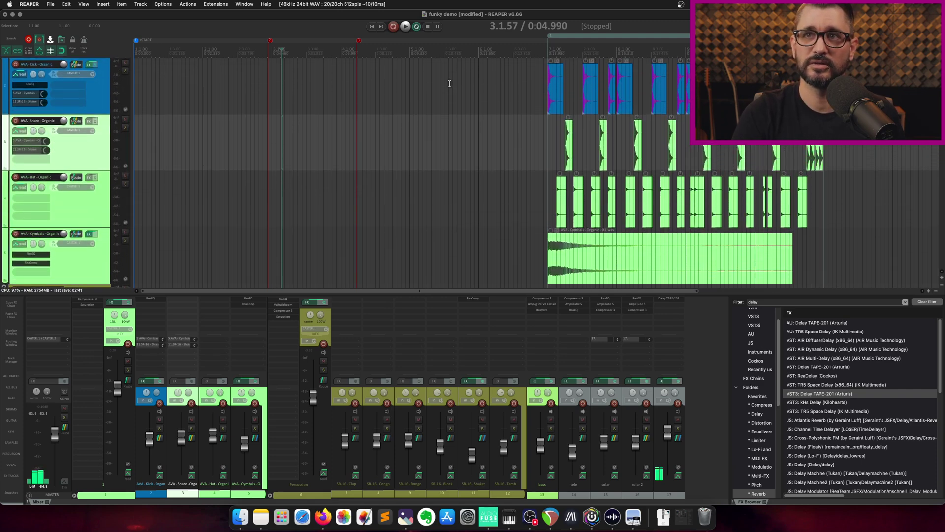
{"action": "key", "text": "Page_Down"}
{"action": "key", "text": "Page_Down"}
{"action": "key", "text": "Page_Down"}
{"action": "key", "text": "Page_Down"}
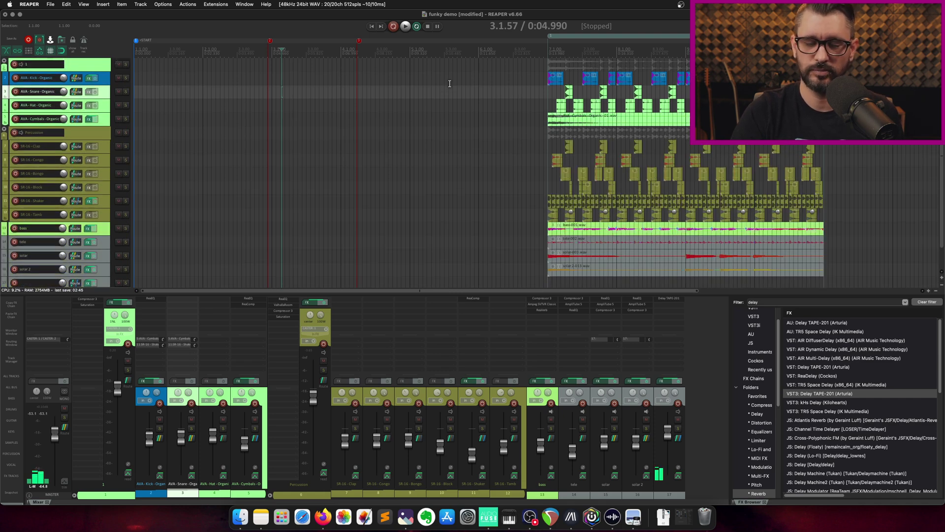
{"action": "key", "text": "equal"}
{"action": "key", "text": "equal"}
{"action": "key", "text": "equal"}
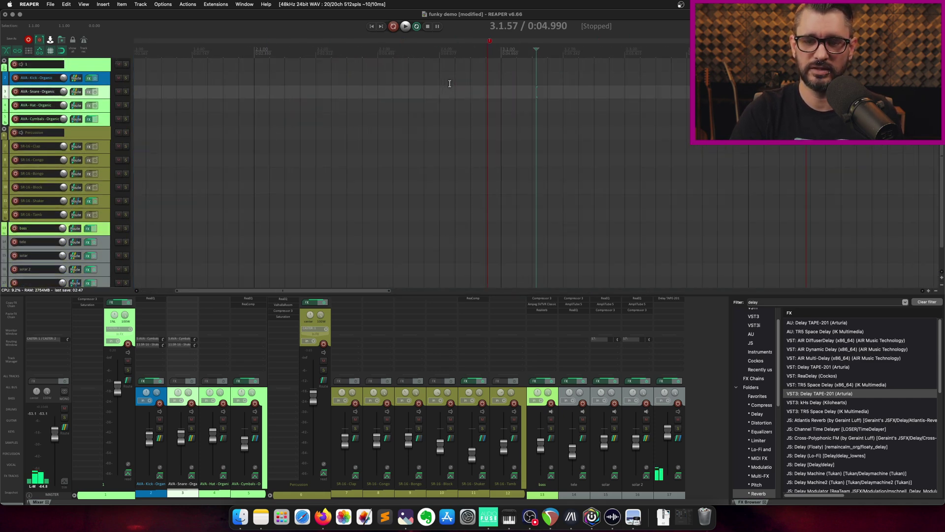
{"action": "key", "text": "minus"}
{"action": "key", "text": "minus"}
{"action": "key", "text": "minus"}
{"action": "key", "text": "minus"}
{"action": "key", "text": "minus"}
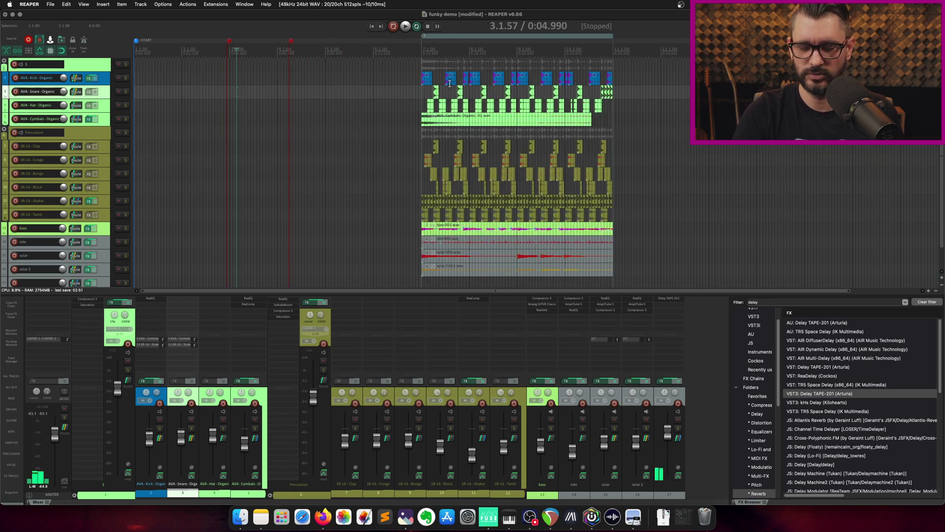
- Scroll the arrange view up, down, right and left
{"action": "scroll", "coordinate": [449, 83], "scroll_direction": "down", "scroll_amount": 2}
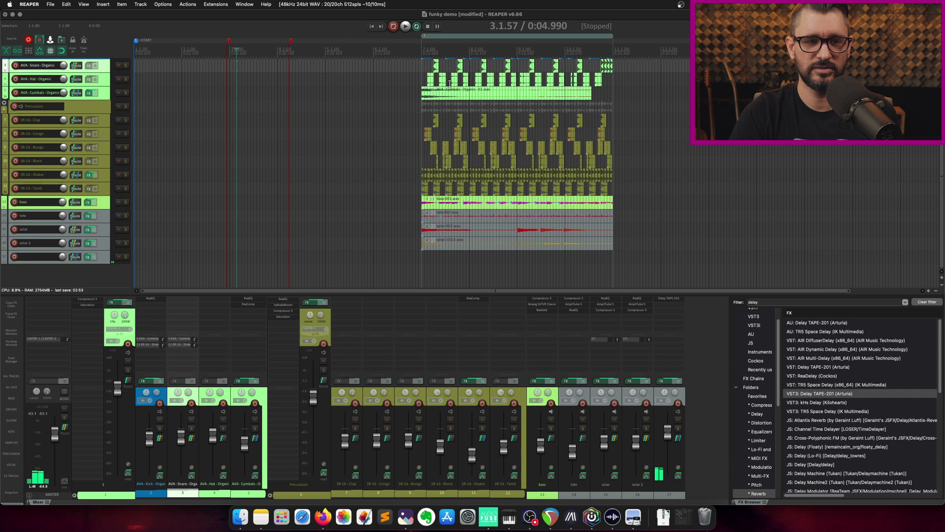
{"action": "scroll", "coordinate": [449, 83], "scroll_direction": "up", "scroll_amount": 2}
{"action": "scroll", "coordinate": [449, 83], "scroll_direction": "down", "scroll_amount": 2}
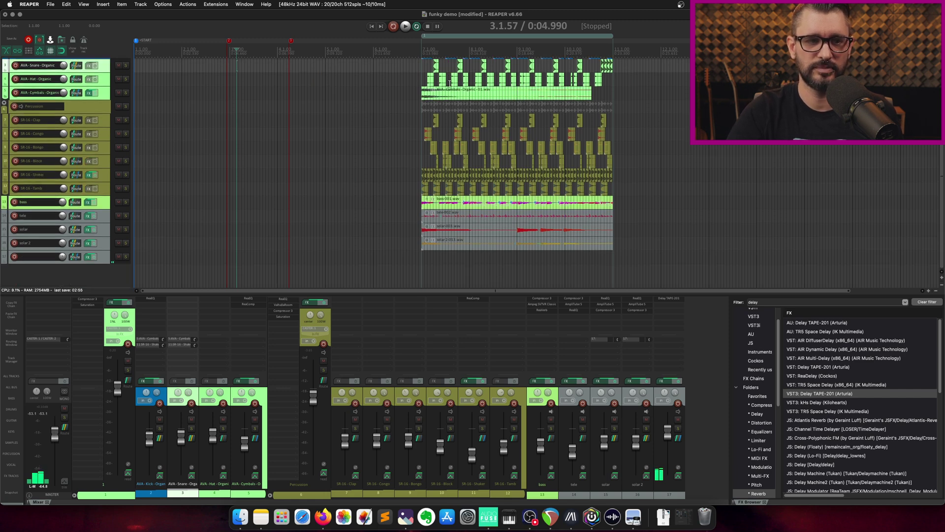
{"action": "scroll", "coordinate": [450, 83], "scroll_direction": "right", "scroll_amount": 5}
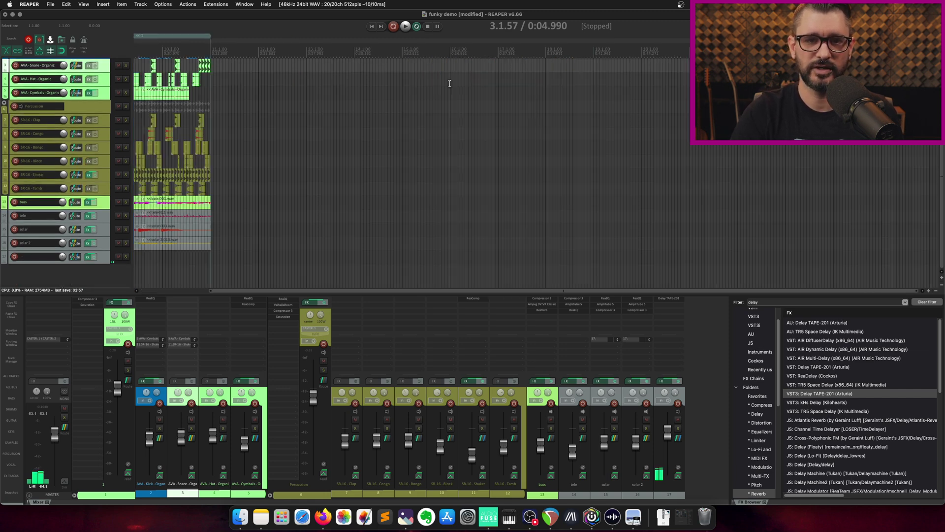
{"action": "scroll", "coordinate": [449, 83], "scroll_direction": "right", "scroll_amount": 20}
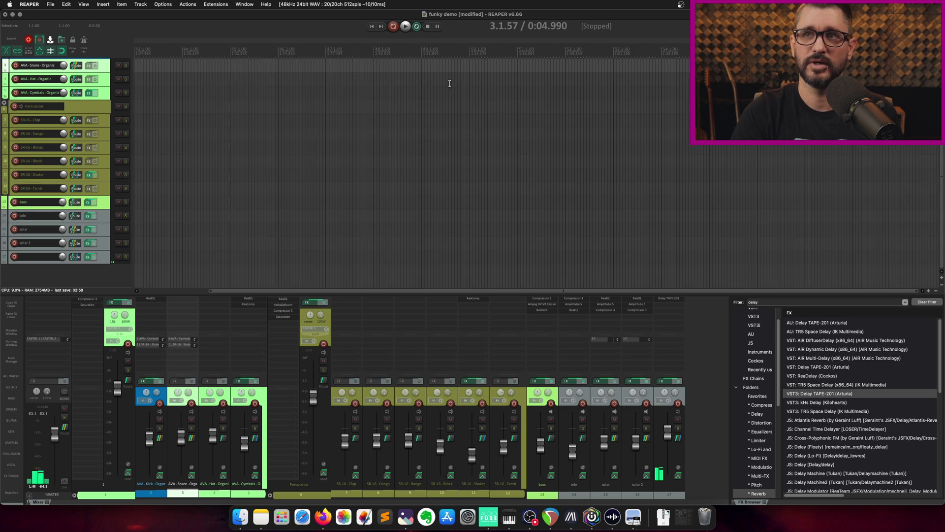
{"action": "scroll", "coordinate": [449, 83], "scroll_direction": "left", "scroll_amount": 20}
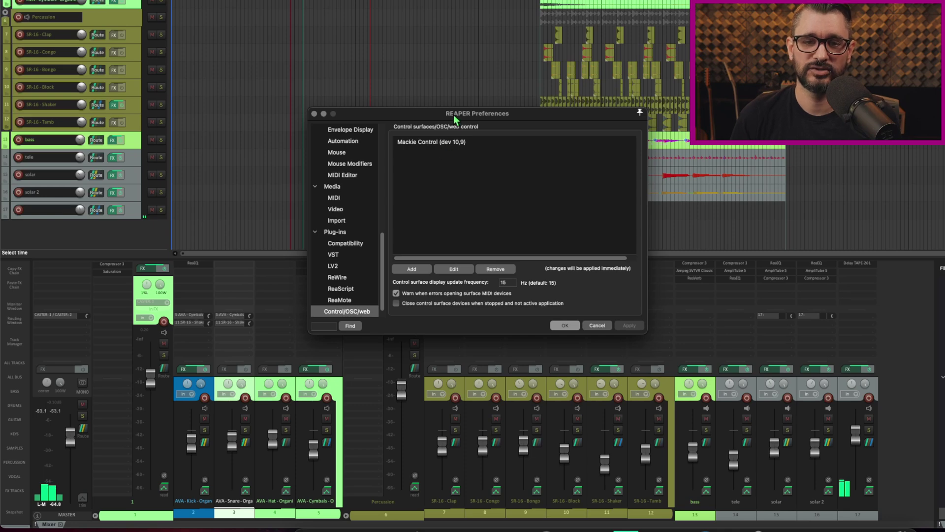
- Go to the MIDI Devices page under Audio in Preferences
{"action": "left_click_drag", "start_coordinate": [453, 114], "coordinate": [457, 86]}
{"action": "scroll", "coordinate": [355, 173], "scroll_direction": "up", "scroll_amount": 5}
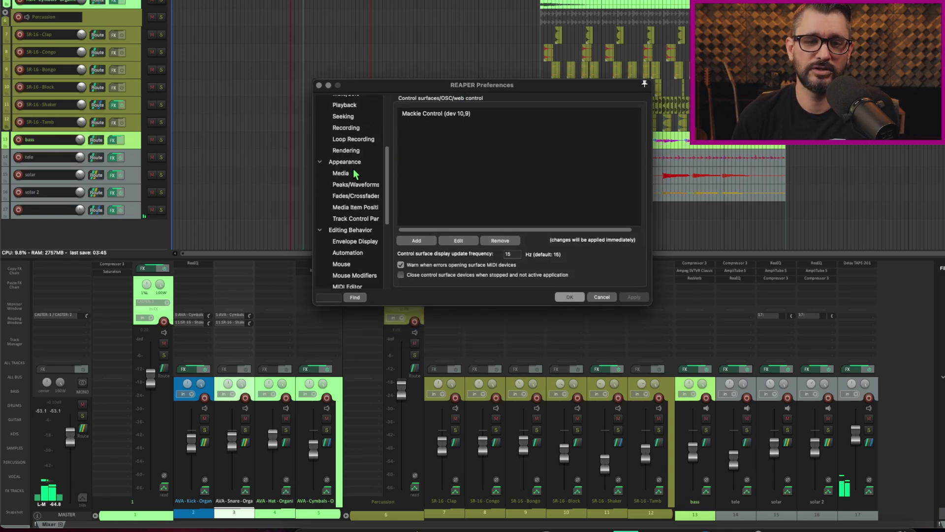
{"action": "scroll", "coordinate": [360, 172], "scroll_direction": "up", "scroll_amount": 5}
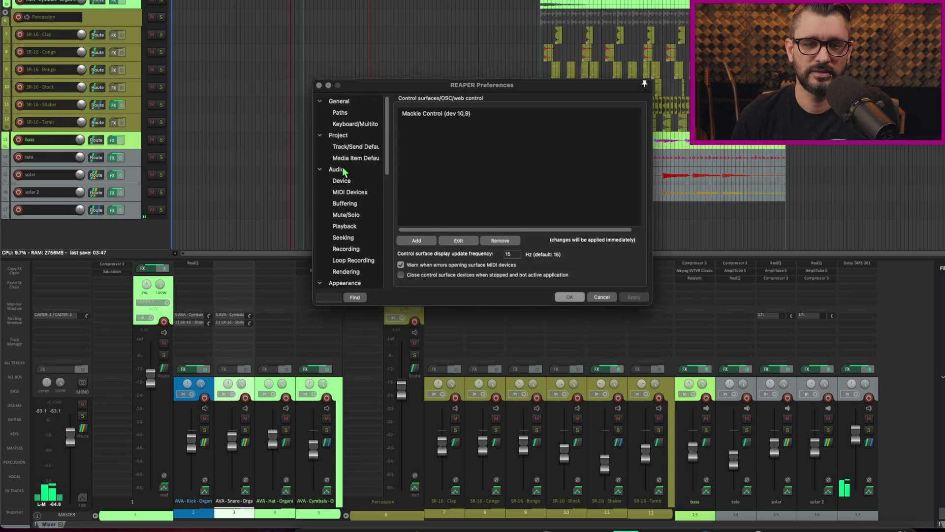
{"action": "left_click", "coordinate": [364, 170]}
{"action": "left_click", "coordinate": [359, 192]}
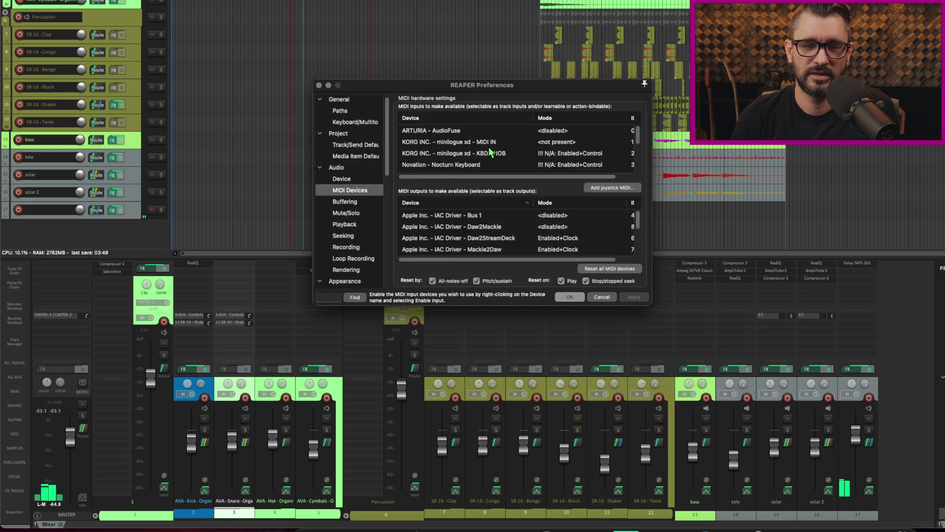
- Set the BEHRINGER X-Touch INT input to control messages only and close Preferences
{"action": "scroll", "coordinate": [489, 147], "scroll_direction": "down", "scroll_amount": 5}
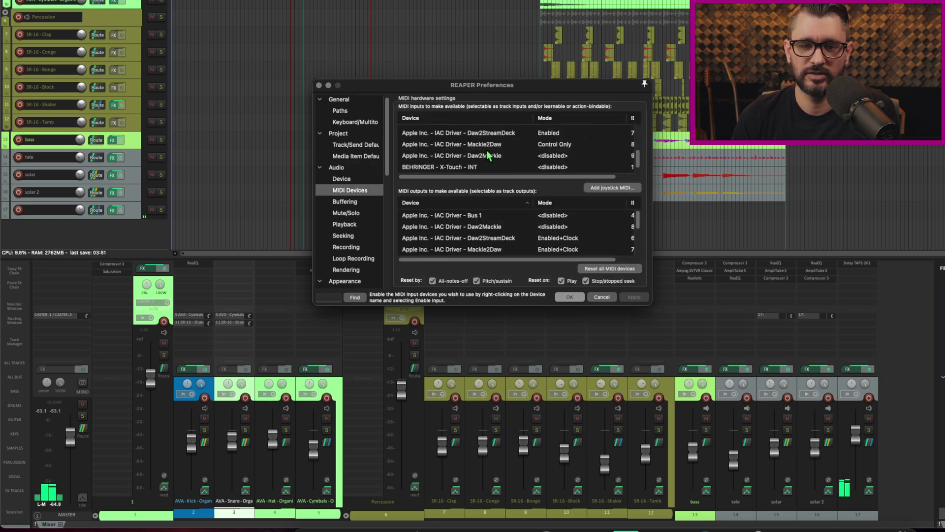
{"action": "left_click", "coordinate": [466, 168]}
{"action": "scroll", "coordinate": [520, 168], "scroll_direction": "down", "scroll_amount": 1}
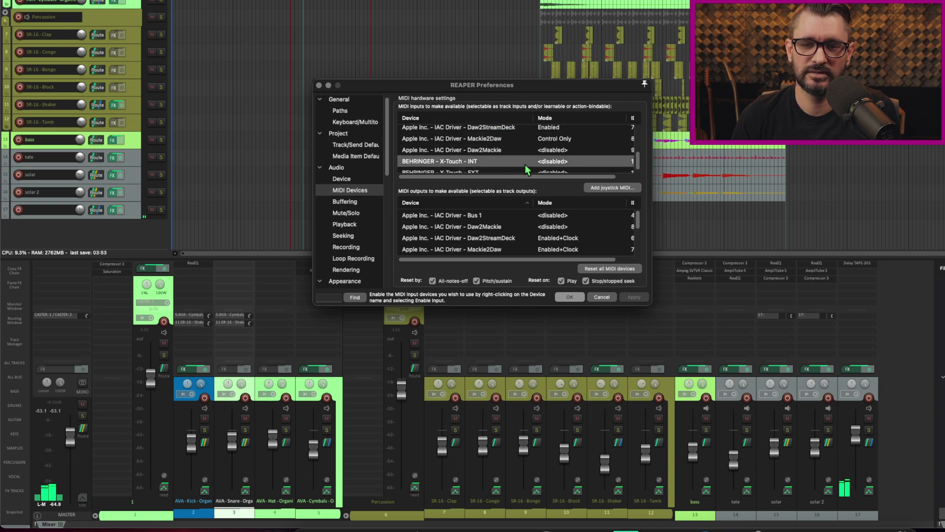
{"action": "right_click", "coordinate": [541, 166]}
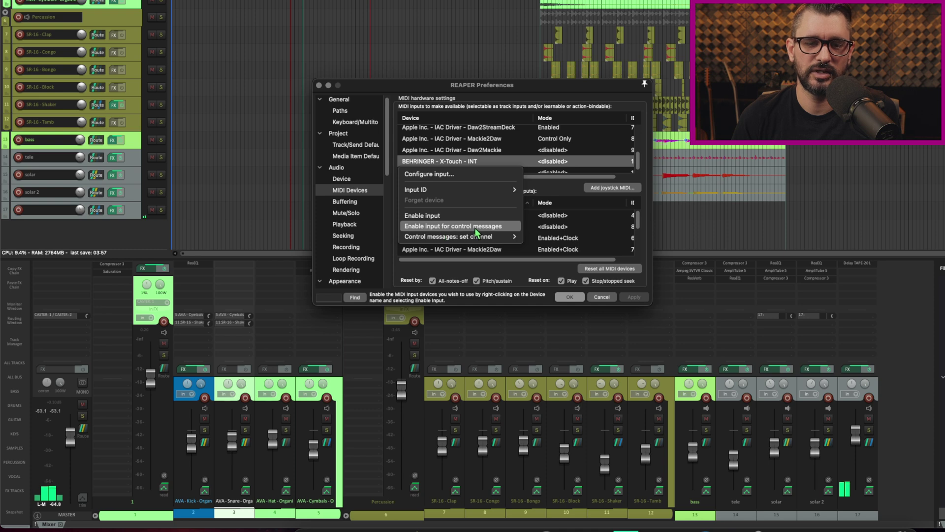
{"action": "left_click", "coordinate": [476, 231]}
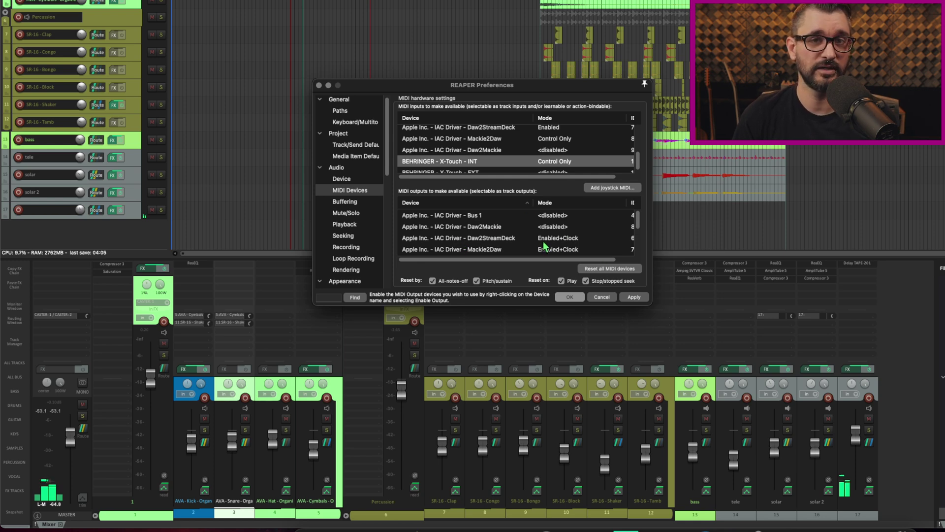
{"action": "left_click", "coordinate": [570, 297]}
{"action": "left_click", "coordinate": [524, 93]}
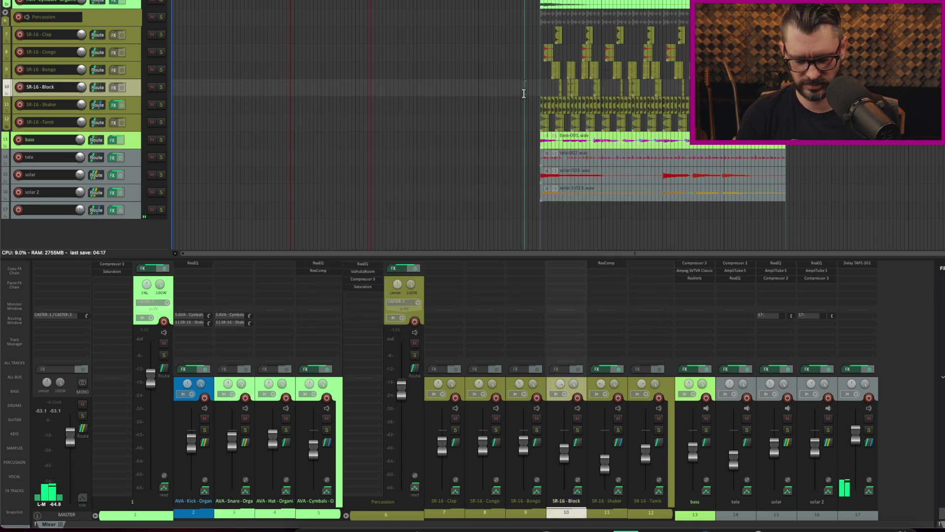
- Use Find shortcut in the Actions list to reveal the X-Touch button's 0.0 dB volume action
{"action": "key", "text": "shift+slash"}
{"action": "left_click", "coordinate": [534, 44]}
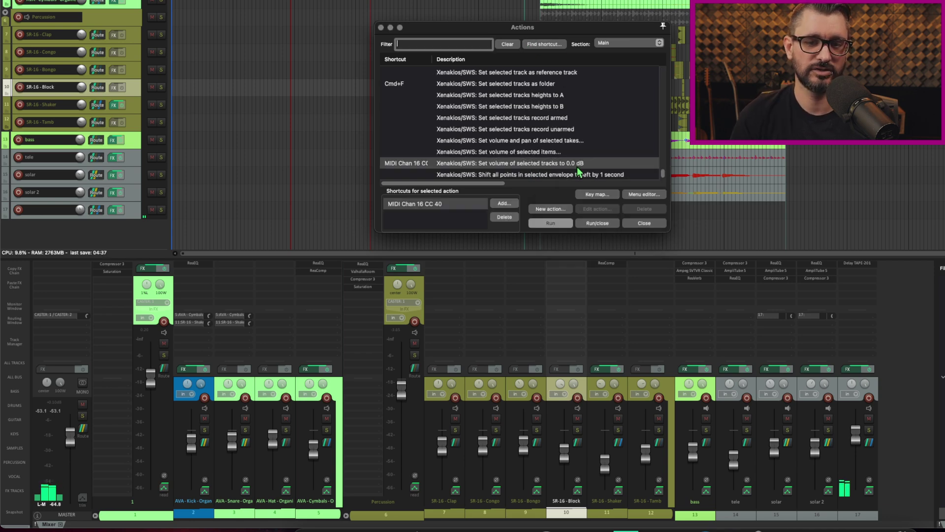
{"action": "scroll", "coordinate": [580, 171], "scroll_direction": "up", "scroll_amount": 1}
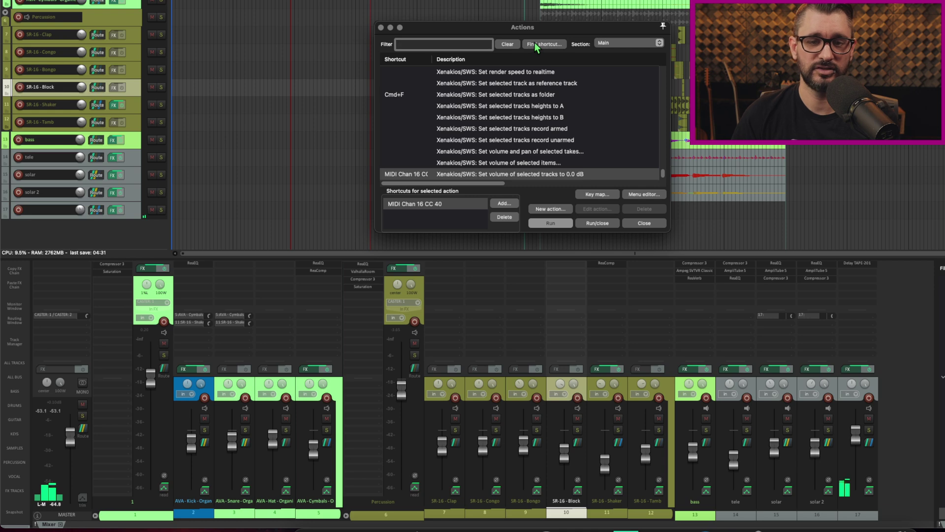
{"action": "scroll", "coordinate": [581, 118], "scroll_direction": "down", "scroll_amount": 1}
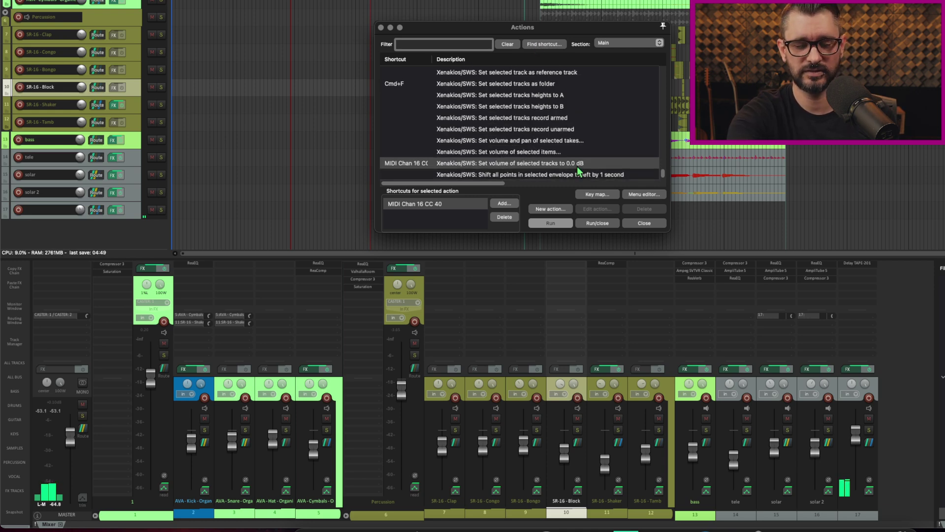
- Extend the track selection to SR-16 Bongo and Shaker, then undo the selection and fader changes
{"action": "key", "text": "shift+Up"}
{"action": "key", "text": "shift+Down"}
{"action": "key", "text": "shift+Down"}
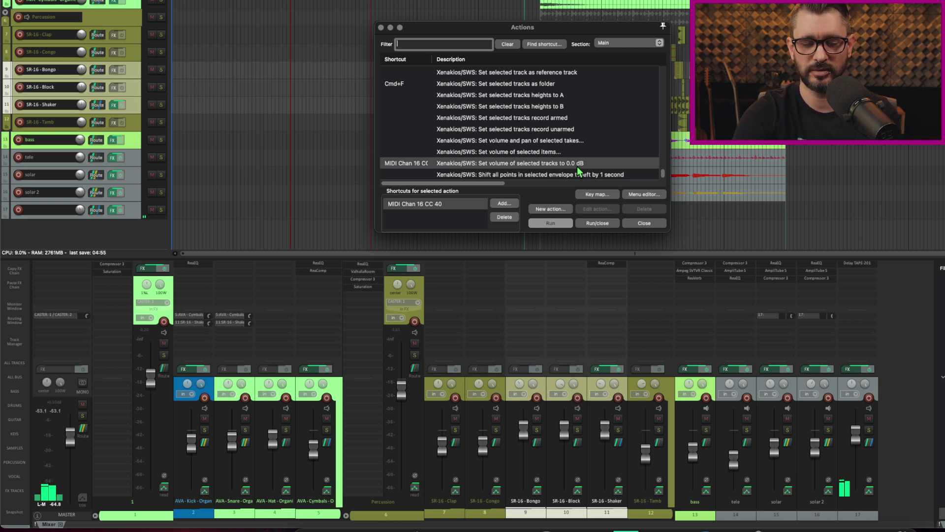
{"action": "key", "text": "super+z"}
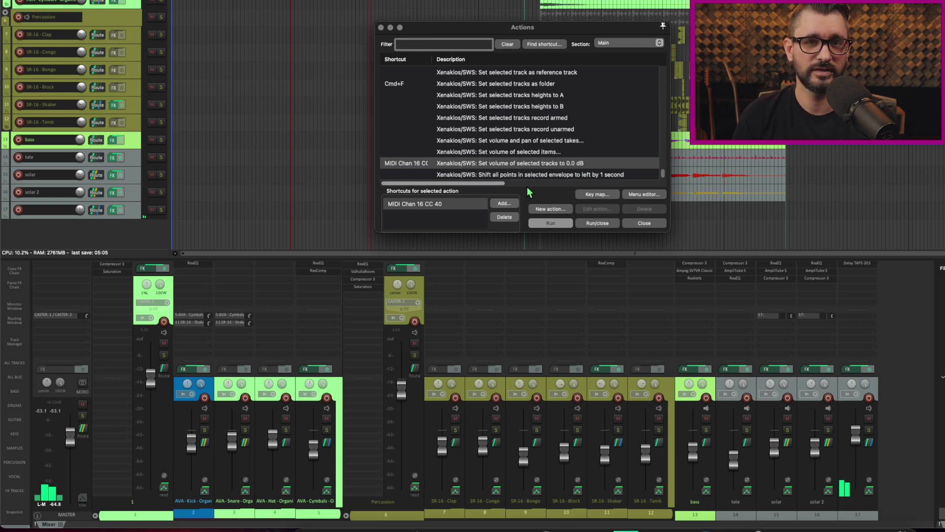
- Assign MIDI Chan 16 CC 79 as the shortcut for 'Set track automation mode to latch preview'
{"action": "scroll", "coordinate": [512, 177], "scroll_direction": "down", "scroll_amount": 5}
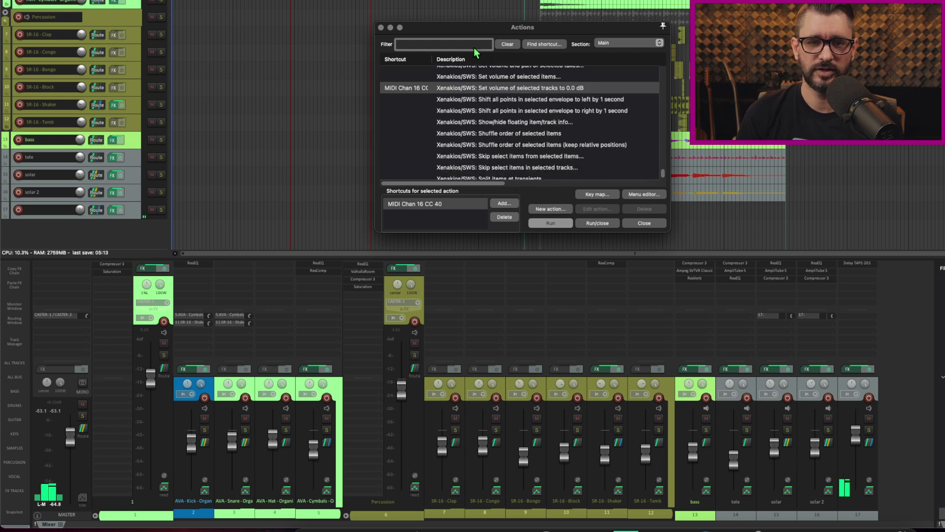
{"action": "type", "text": "latch previ"}
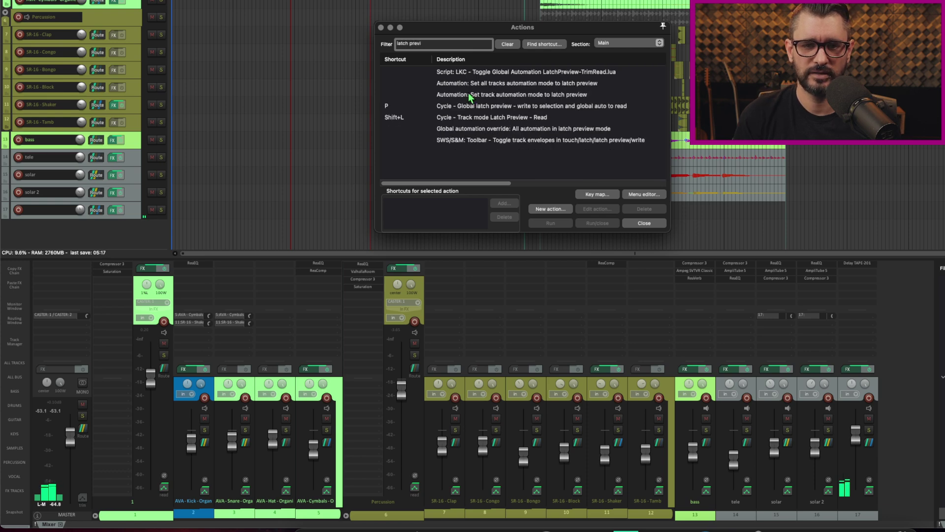
{"action": "left_click", "coordinate": [489, 94]}
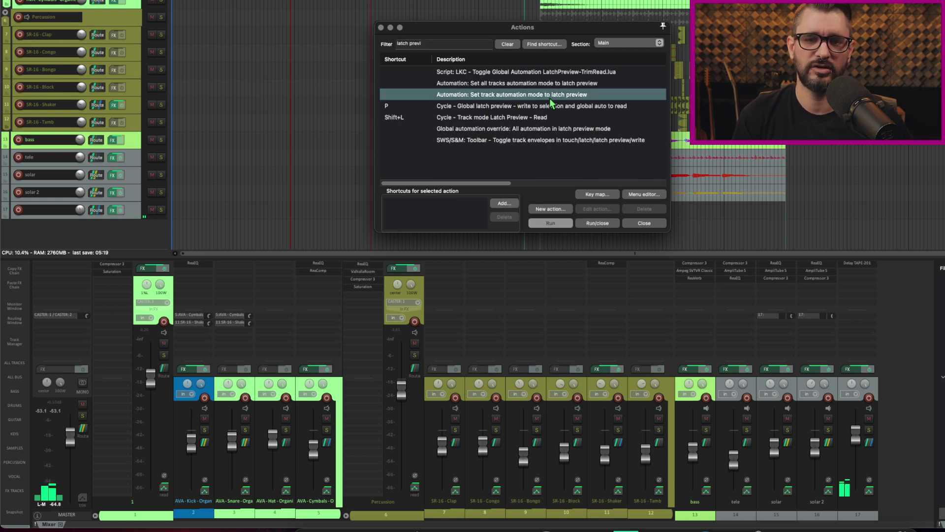
{"action": "left_click", "coordinate": [507, 205]}
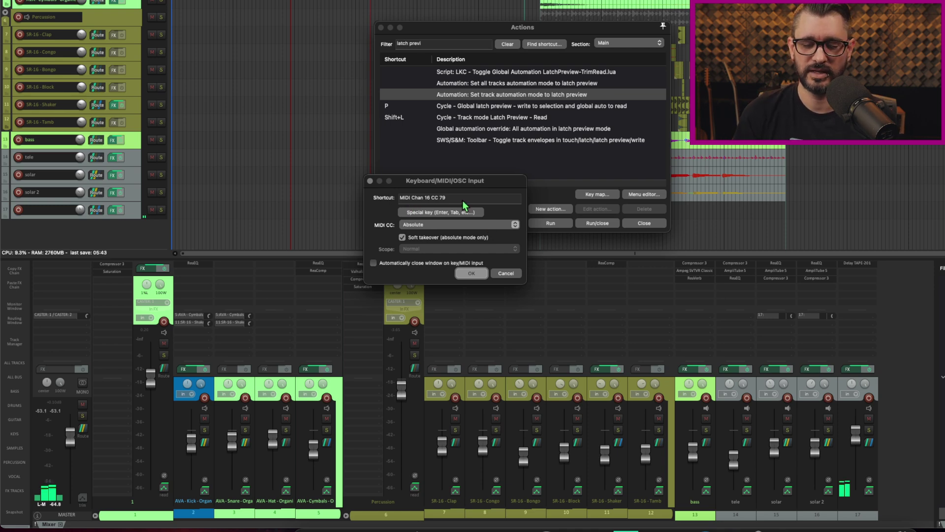
{"action": "left_click", "coordinate": [474, 272]}
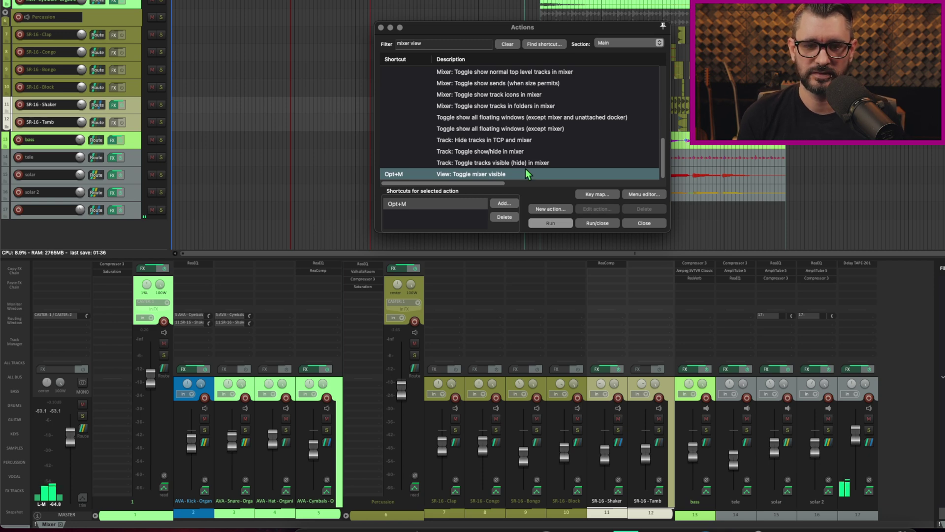
- Assign MIDI Chan 16 CC 54 as a second shortcut for View: Toggle mixer visible, then test it
{"action": "left_click", "coordinate": [508, 205]}
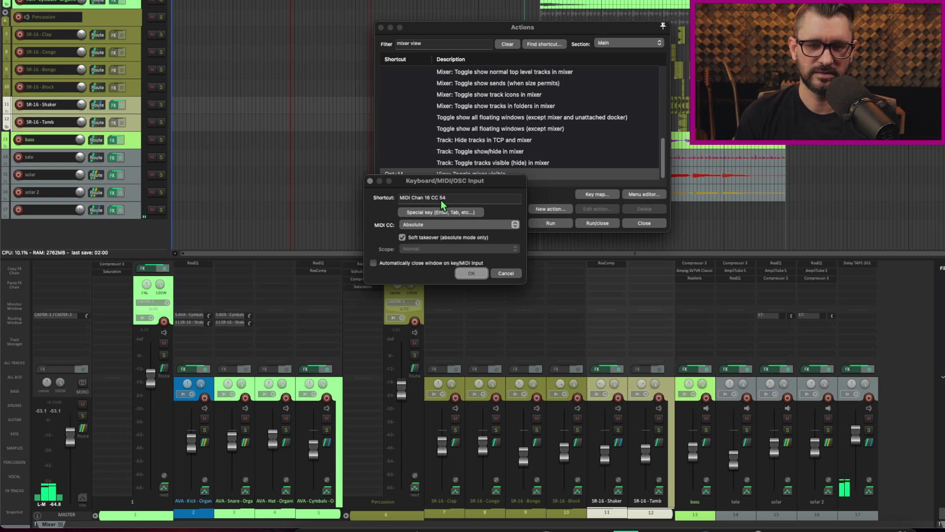
{"action": "left_click", "coordinate": [474, 273]}
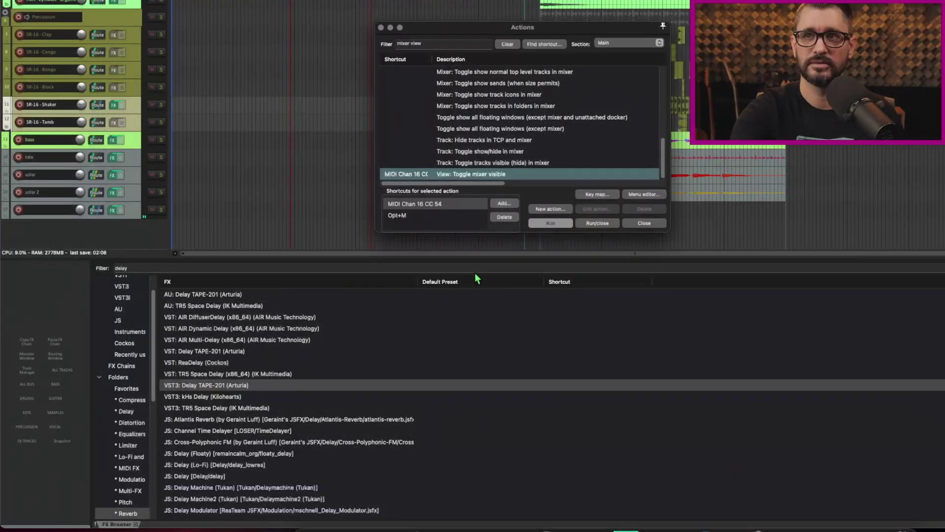
{"action": "key", "text": "alt+m"}
{"action": "key", "text": "alt+m"}
{"action": "key", "text": "alt+m"}
{"action": "key", "text": "alt+m"}
{"action": "key", "text": "alt+m"}
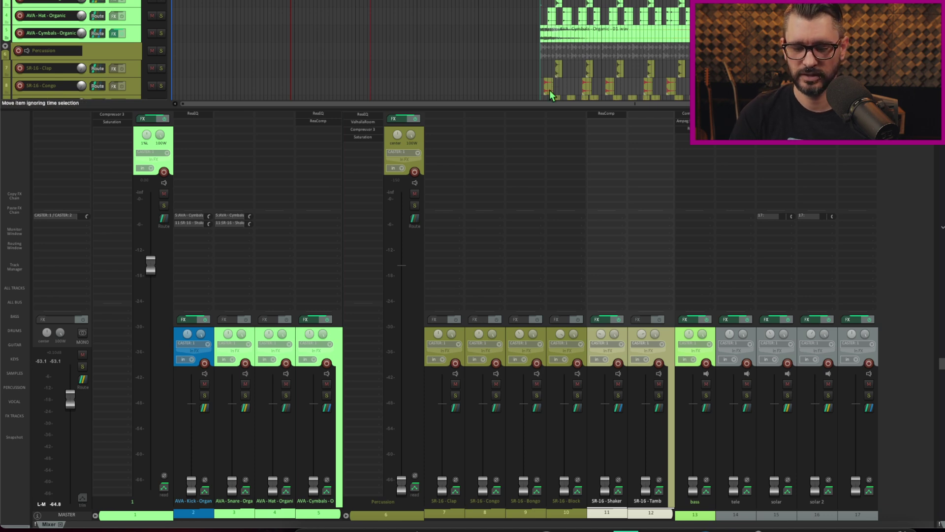
- Start playback of the song
{"action": "key", "text": "space"}
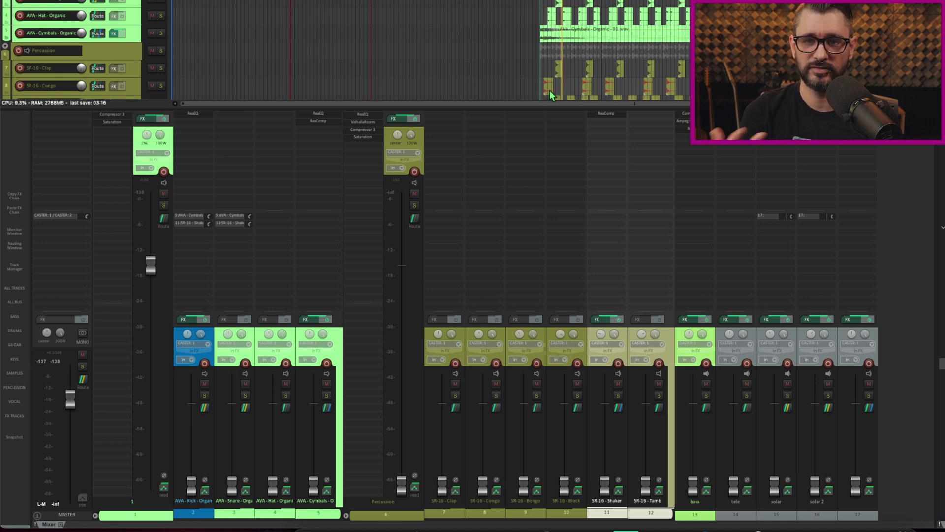